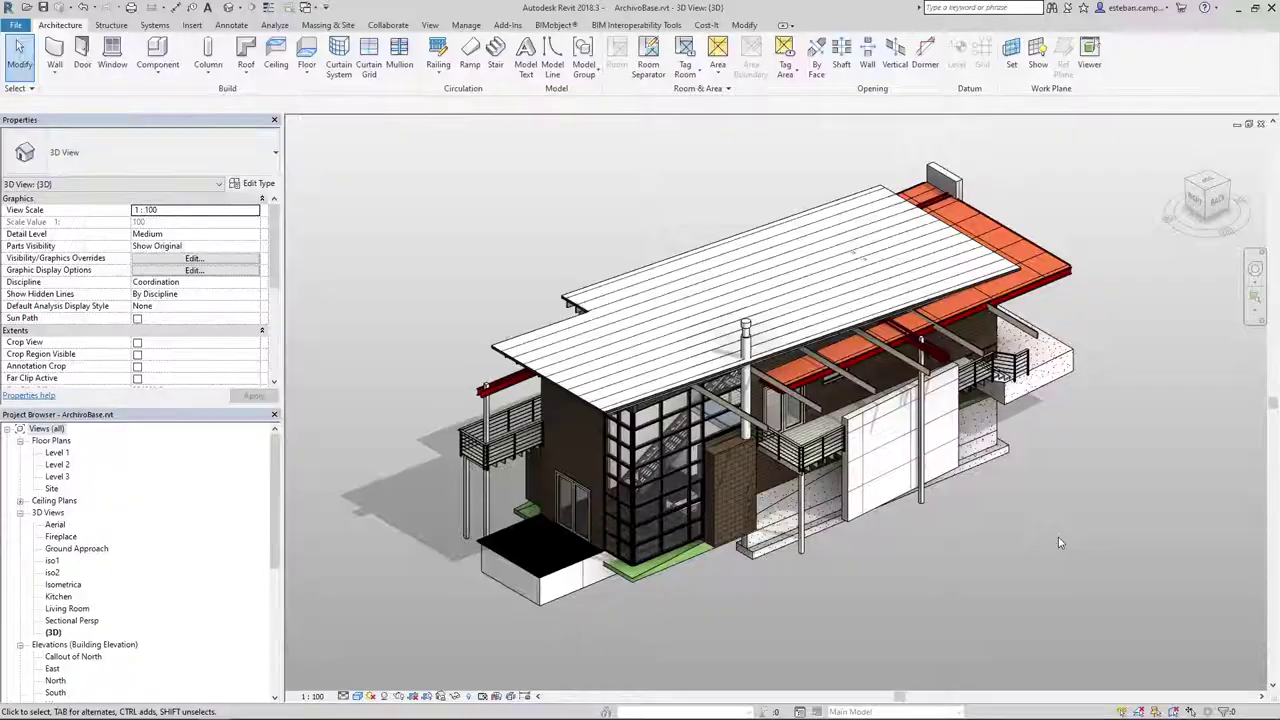
Bring up the Export IFC dialog for the house model, proposing ArchivoBase.ifc on the Desktop.
{"action": "middle_click_drag", "start_coordinate": [1060, 543], "coordinate": [1024, 534], "text": "shift"}
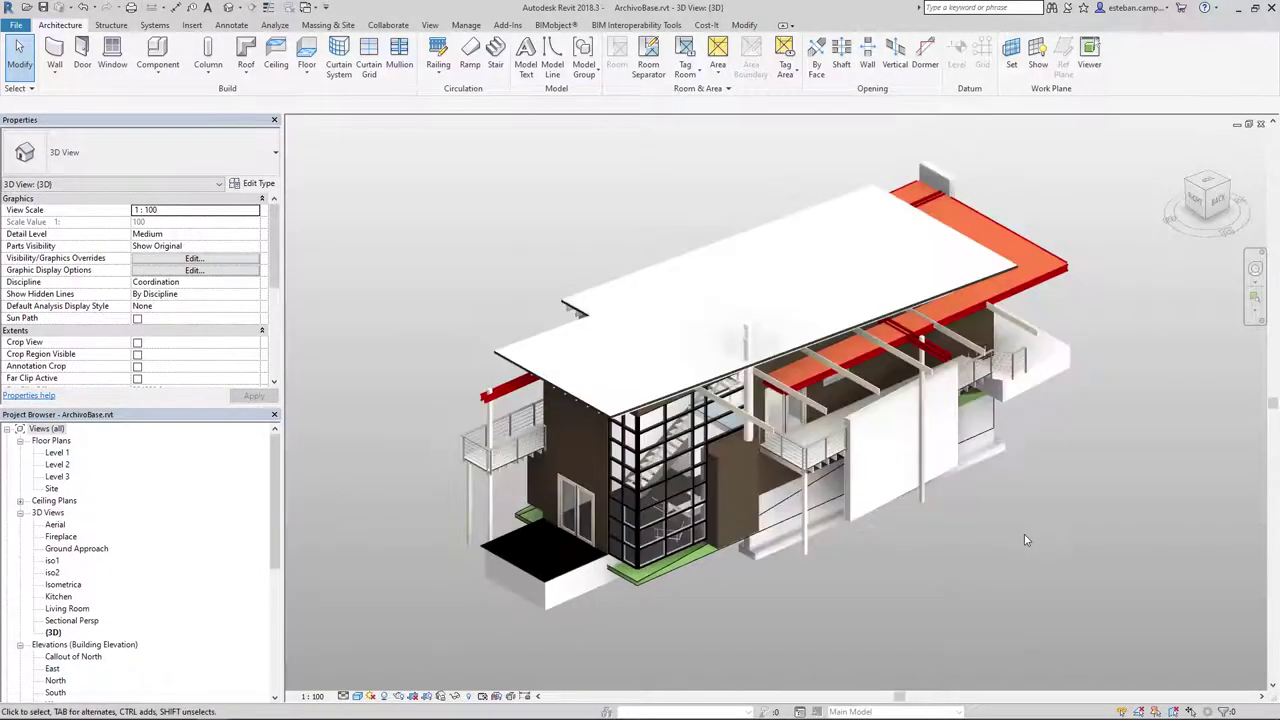
{"action": "left_click", "coordinate": [17, 25]}
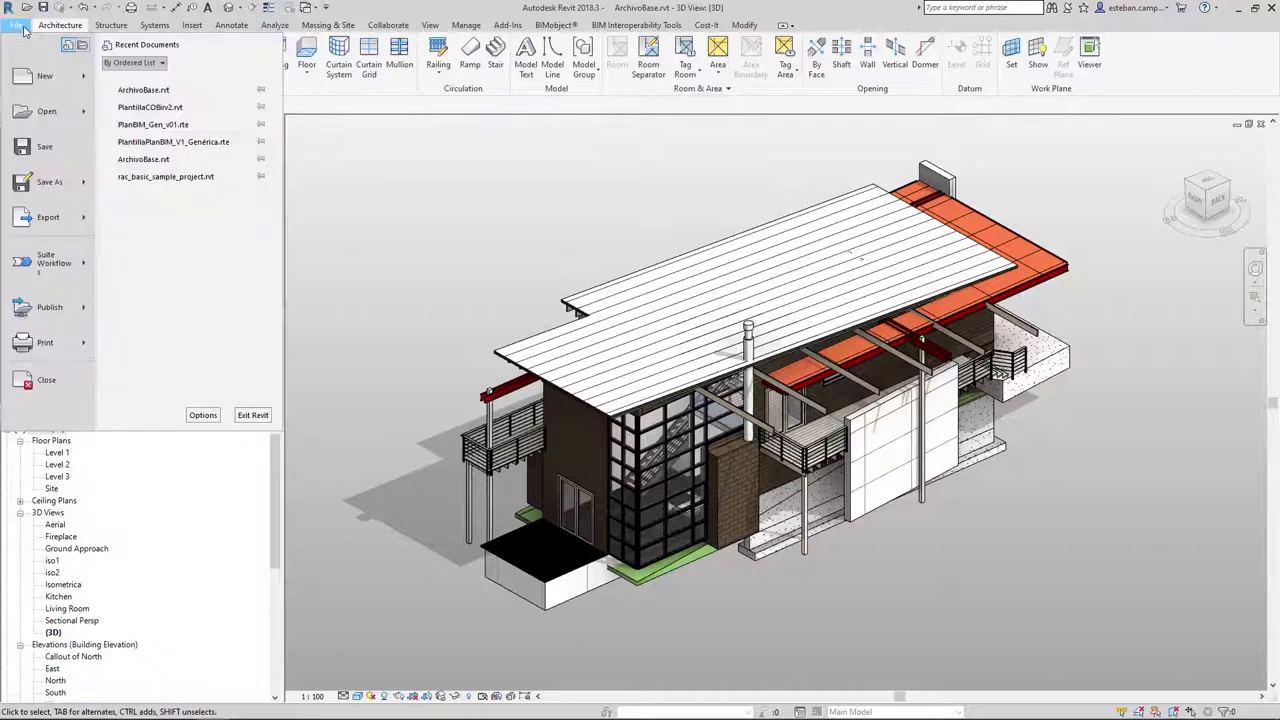
{"action": "mouse_move", "coordinate": [48, 217]}
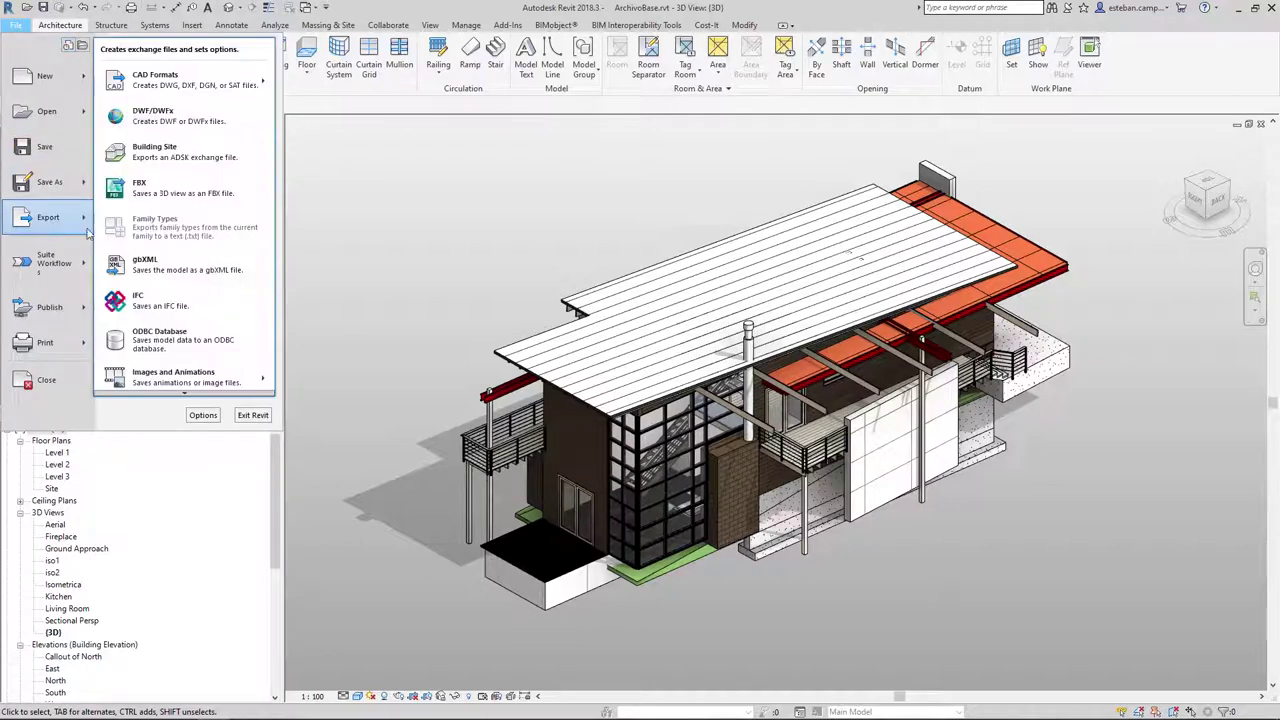
{"action": "left_click", "coordinate": [160, 300]}
{"action": "key", "text": "Escape"}
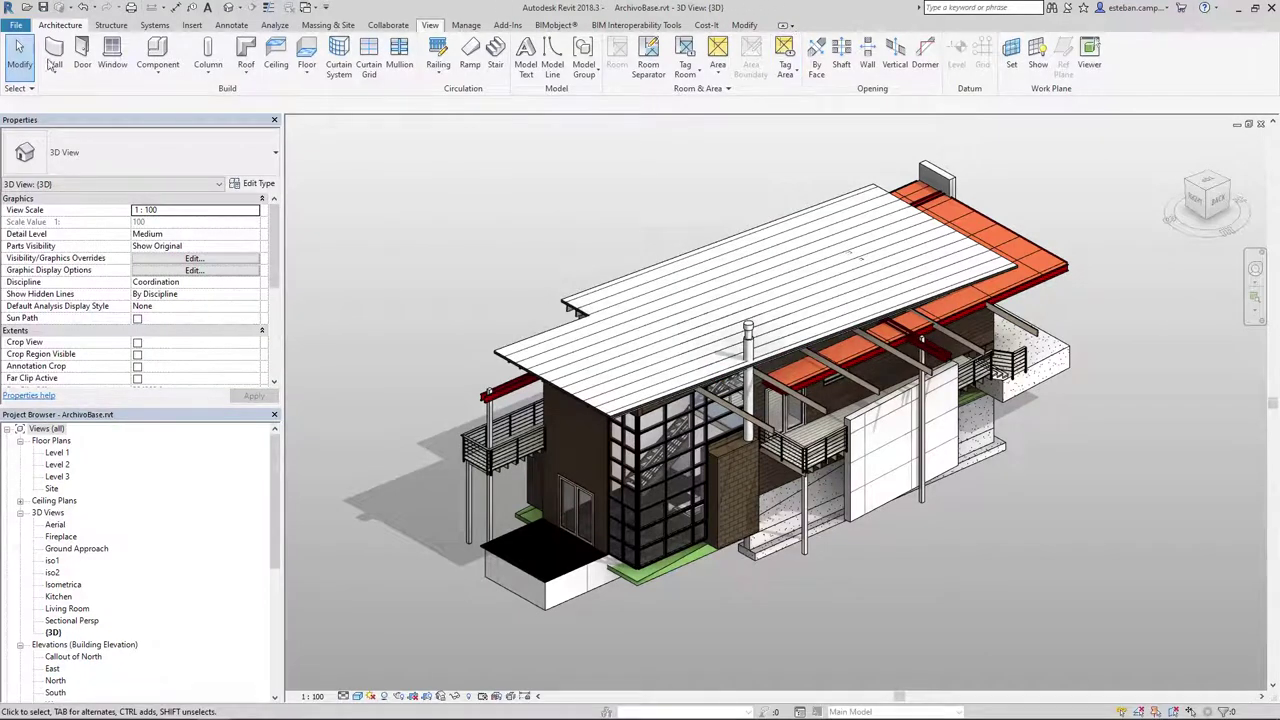
{"action": "left_click", "coordinate": [16, 25]}
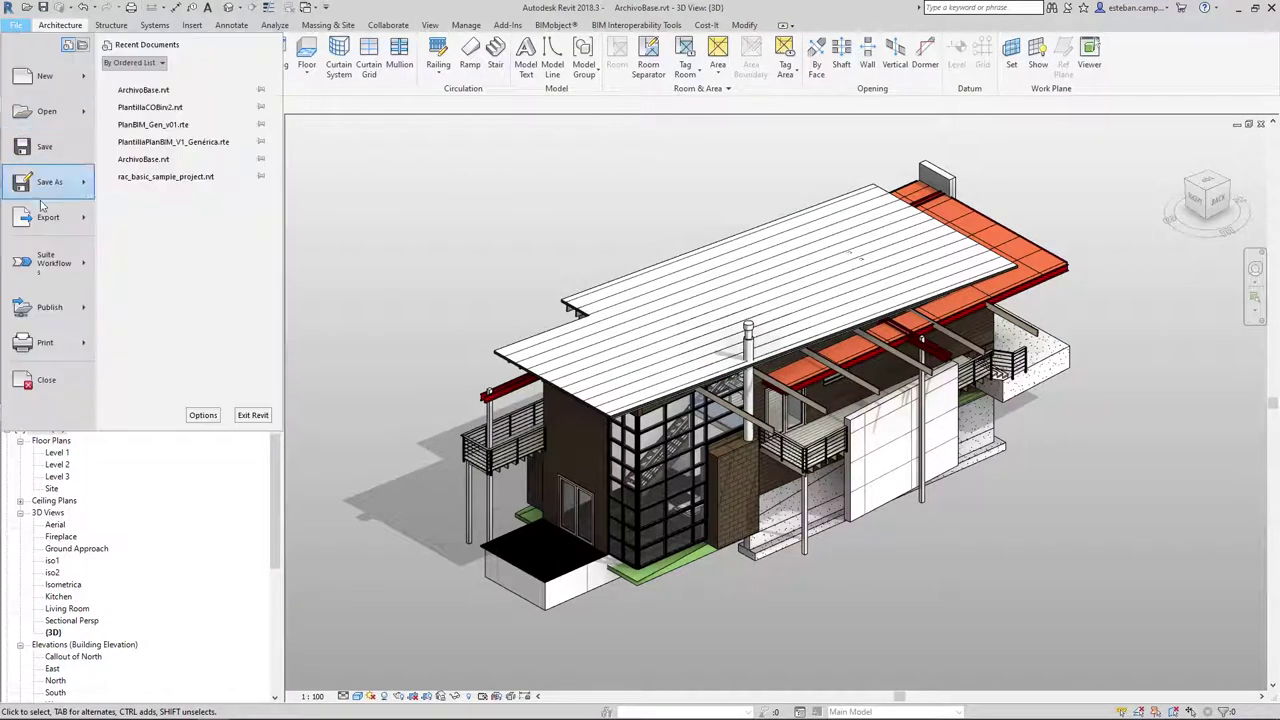
{"action": "mouse_move", "coordinate": [48, 217]}
{"action": "left_click", "coordinate": [139, 299]}
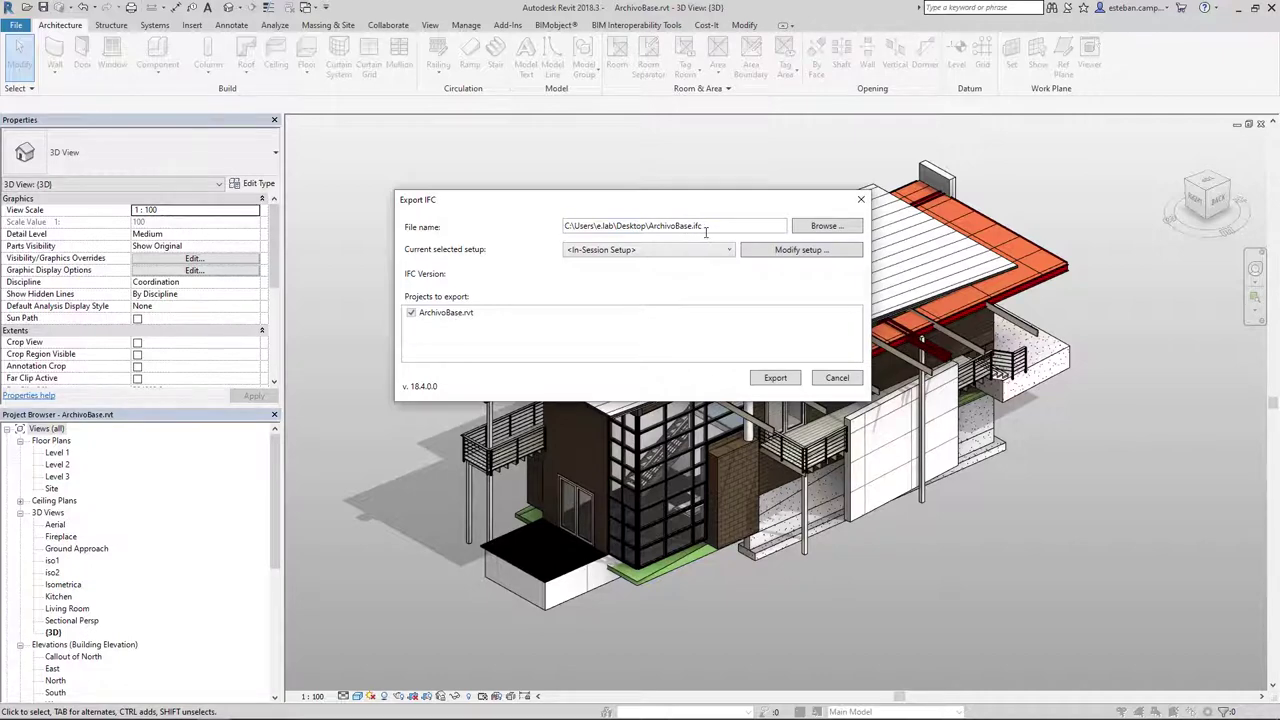
Replace the ArchivoBase.ifc export file name with Proyecto01_ARQ.
{"action": "left_click_drag", "start_coordinate": [705, 226], "coordinate": [656, 225]}
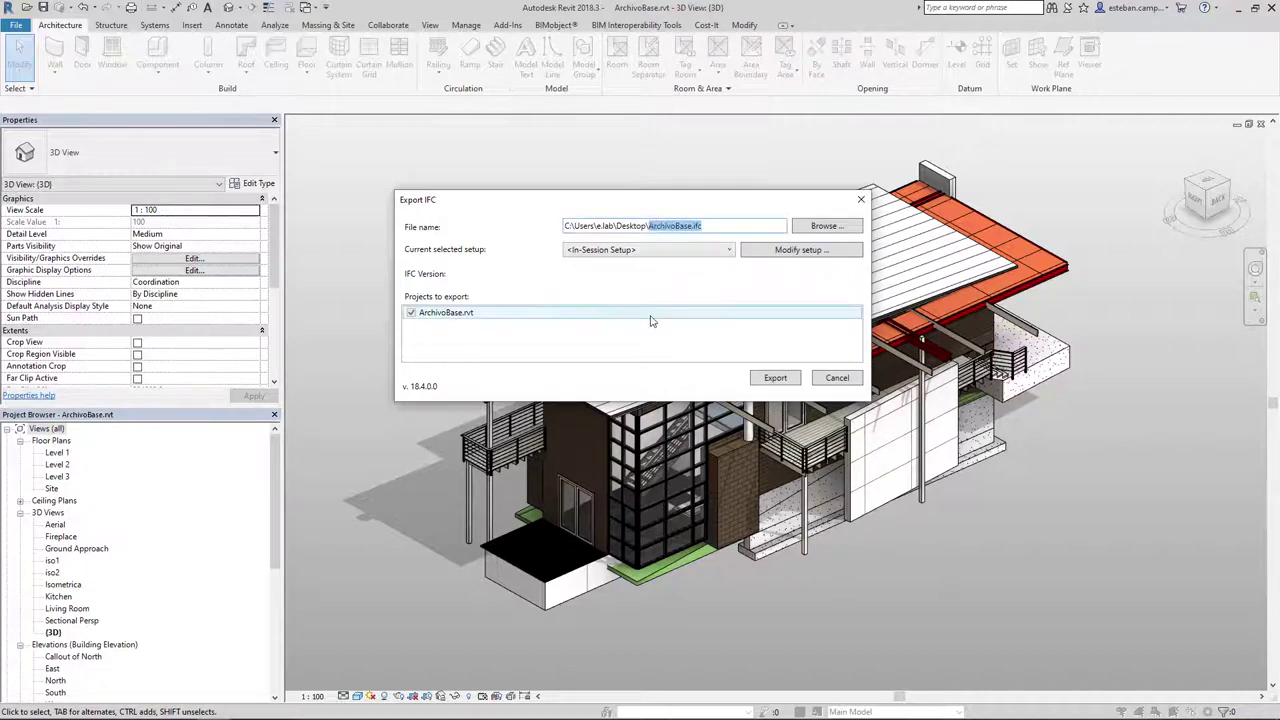
{"action": "type", "text": "A"}
{"action": "key", "text": "BackSpace"}
{"action": "key", "text": "BackSpace"}
{"action": "type", "text": "yec"}
{"action": "type", "text": "to01_AR"}
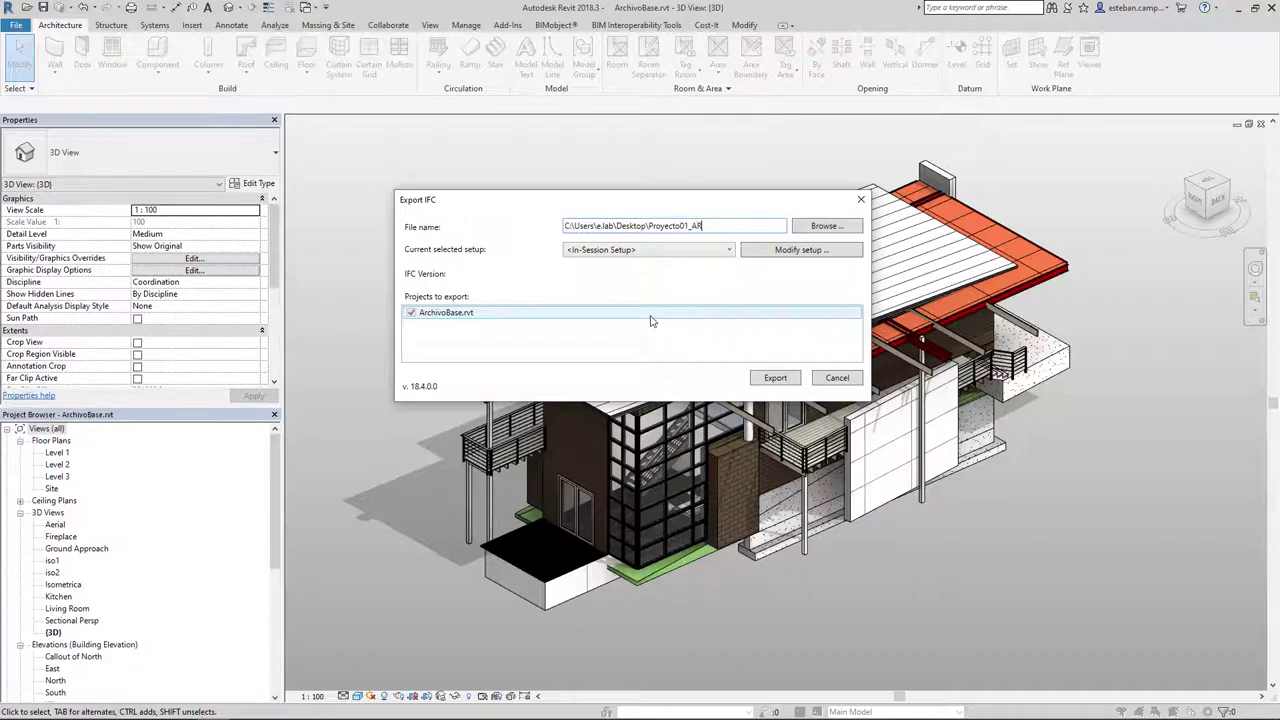
{"action": "type", "text": "Q."}
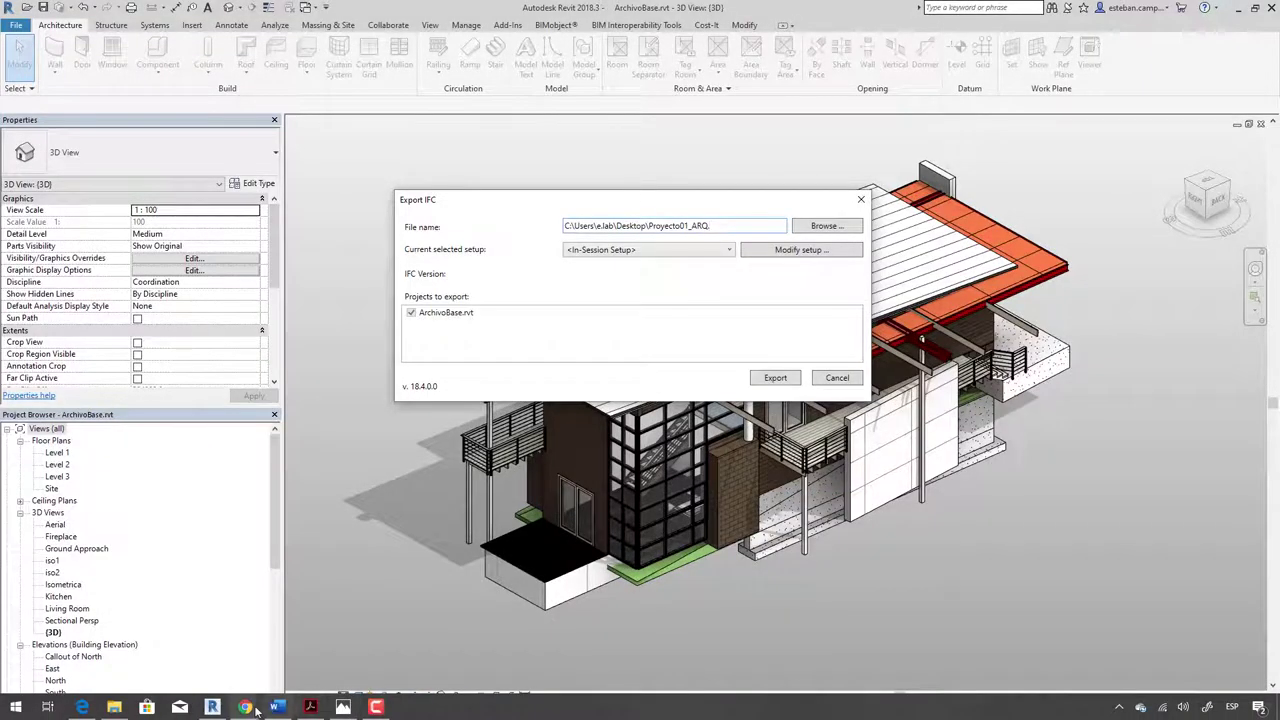
{"action": "left_click", "coordinate": [147, 707]}
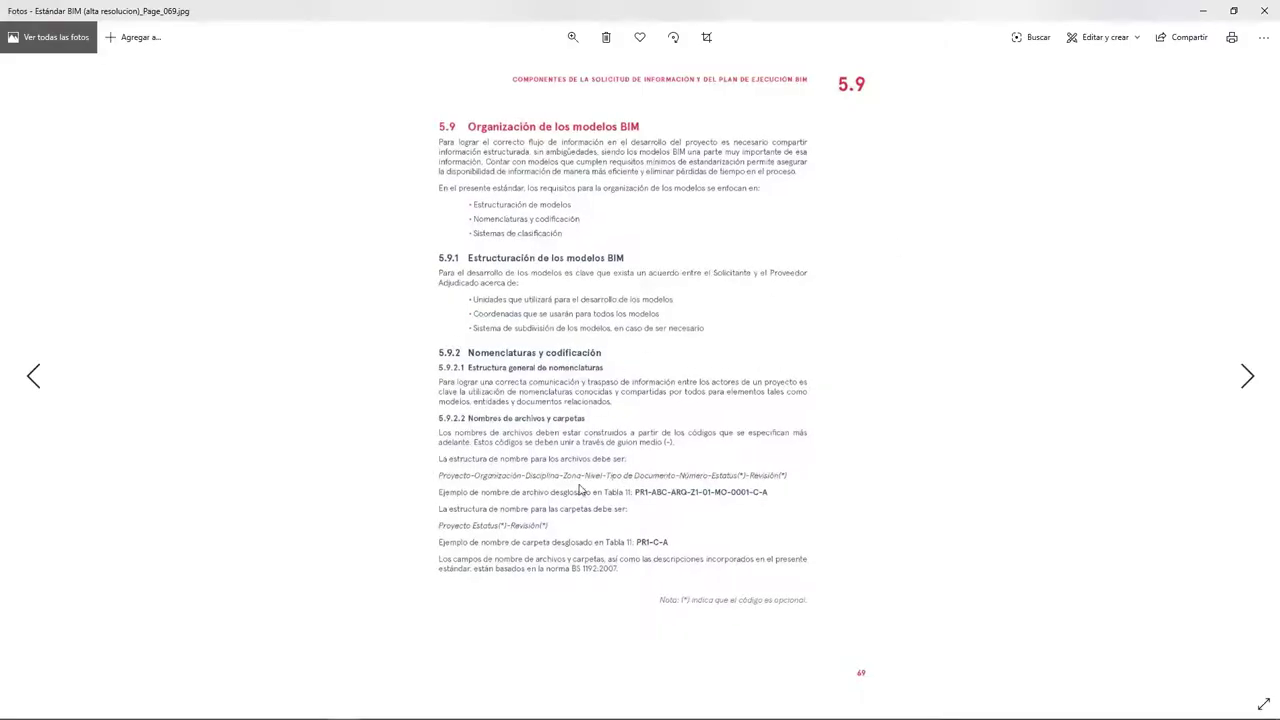
{"action": "scroll", "coordinate": [614, 428], "scroll_direction": "up", "scroll_amount": 3}
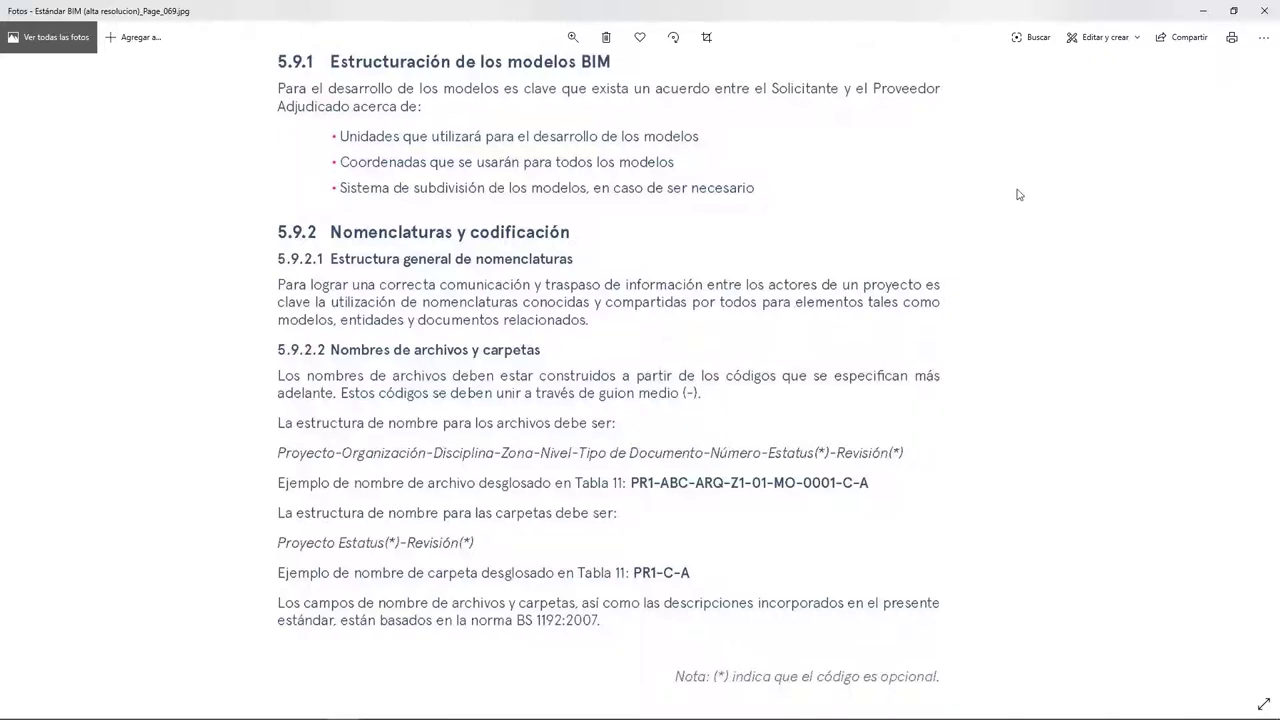
{"action": "left_click", "coordinate": [1200, 12]}
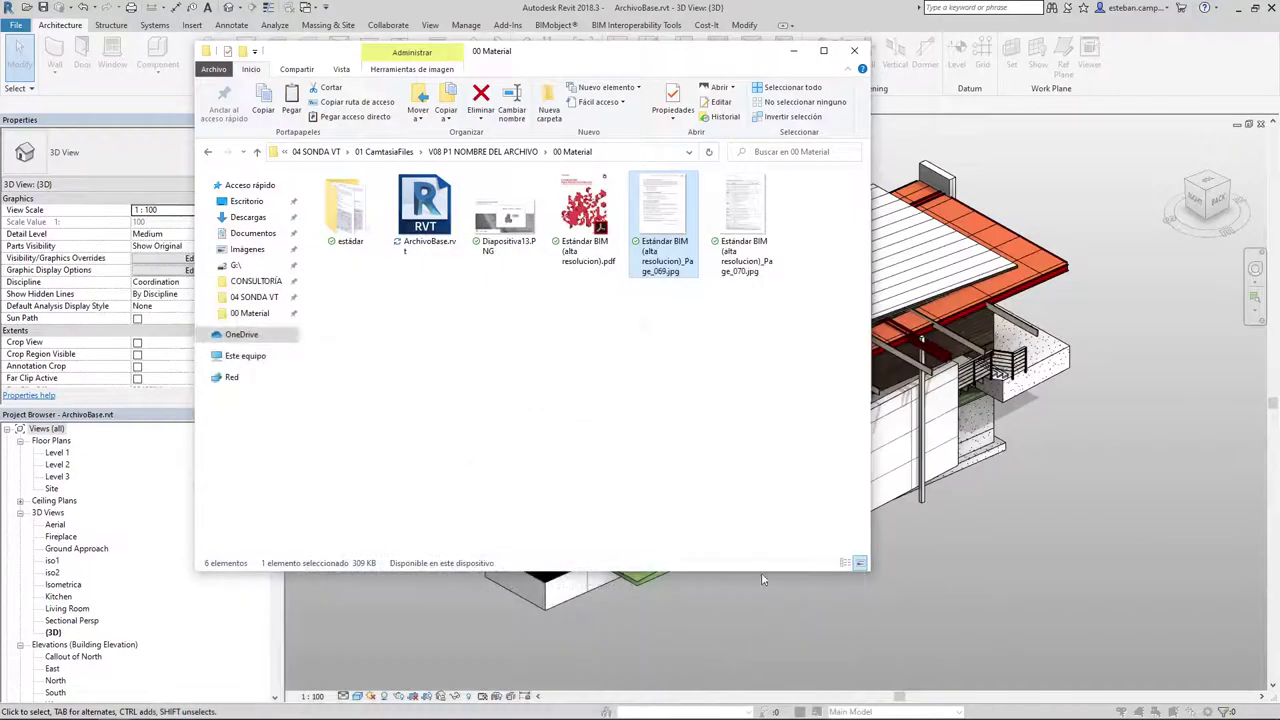
{"action": "key", "text": "alt+Tab"}
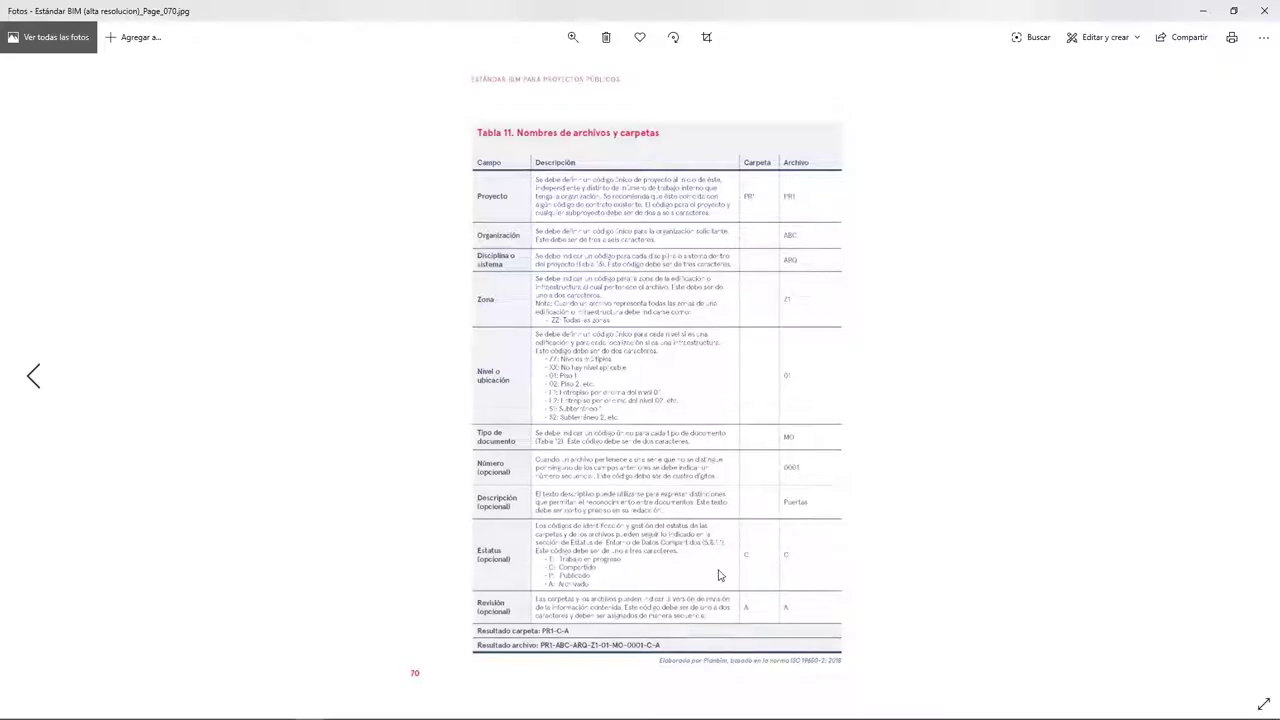
{"action": "scroll", "coordinate": [715, 510], "scroll_direction": "up", "scroll_amount": 3}
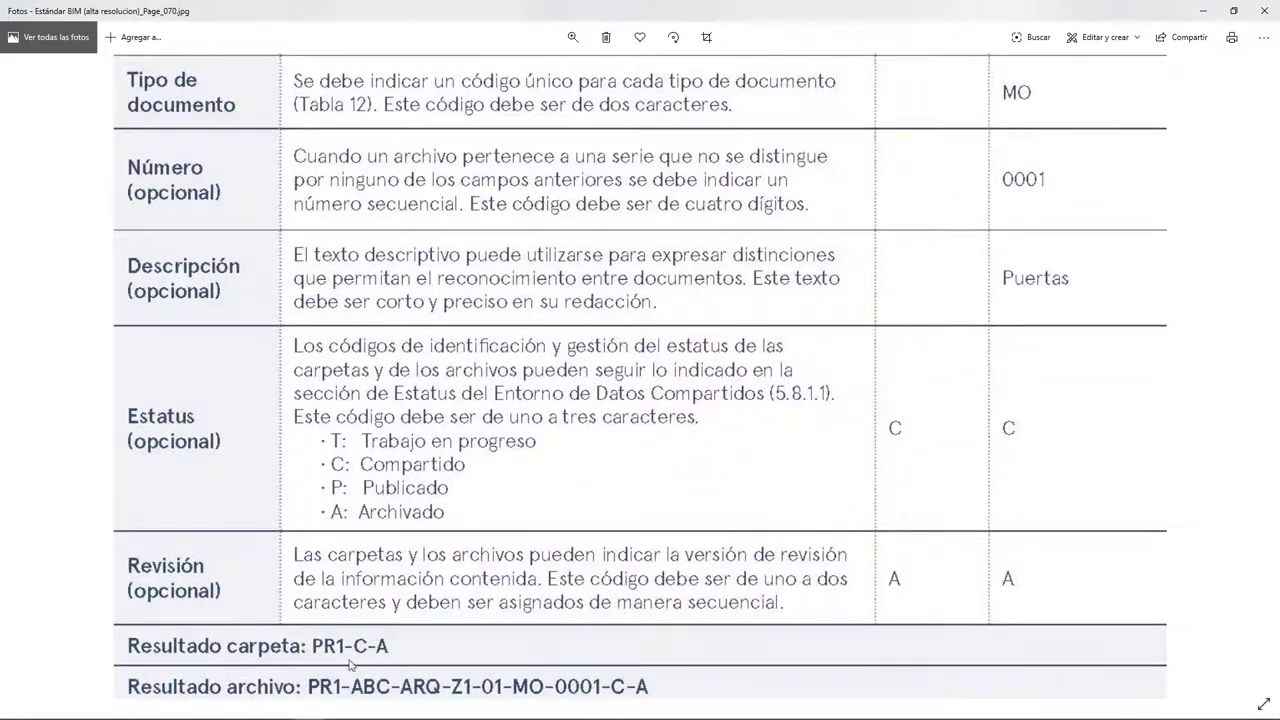
{"action": "key", "text": "alt+Tab"}
Paste PR1-ABC-ARQ-Z1-01-MO-0001-C-A as the IFC file name and export the model.
{"action": "double_click", "coordinate": [684, 226]}
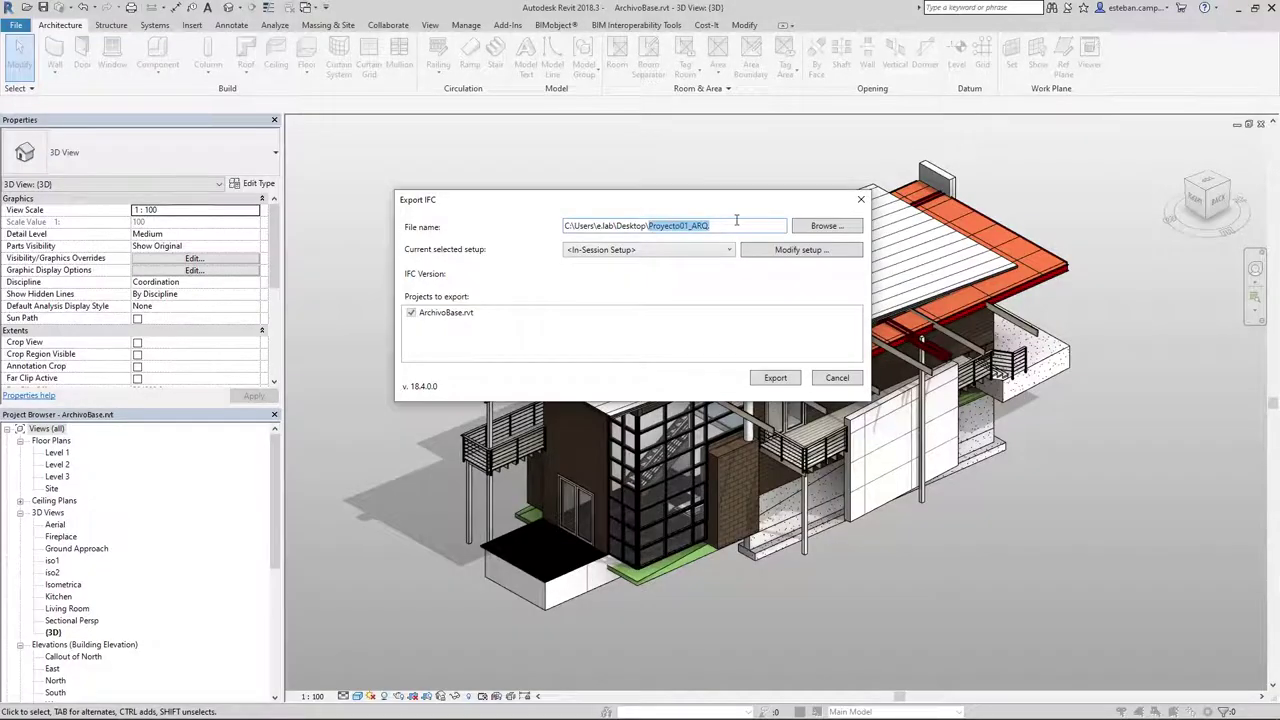
{"action": "type", "text": "PR1-ABC-ARQ-Z1-01-MO-0001-C-A"}
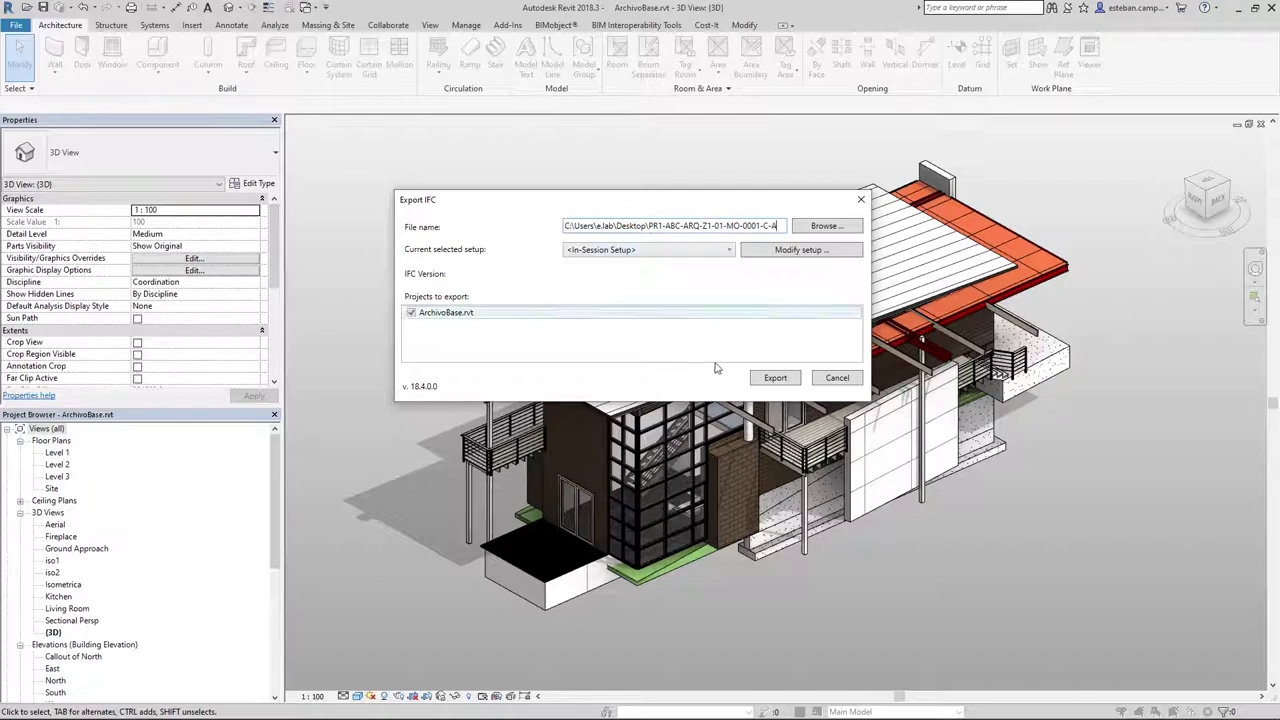
{"action": "left_click", "coordinate": [772, 380]}
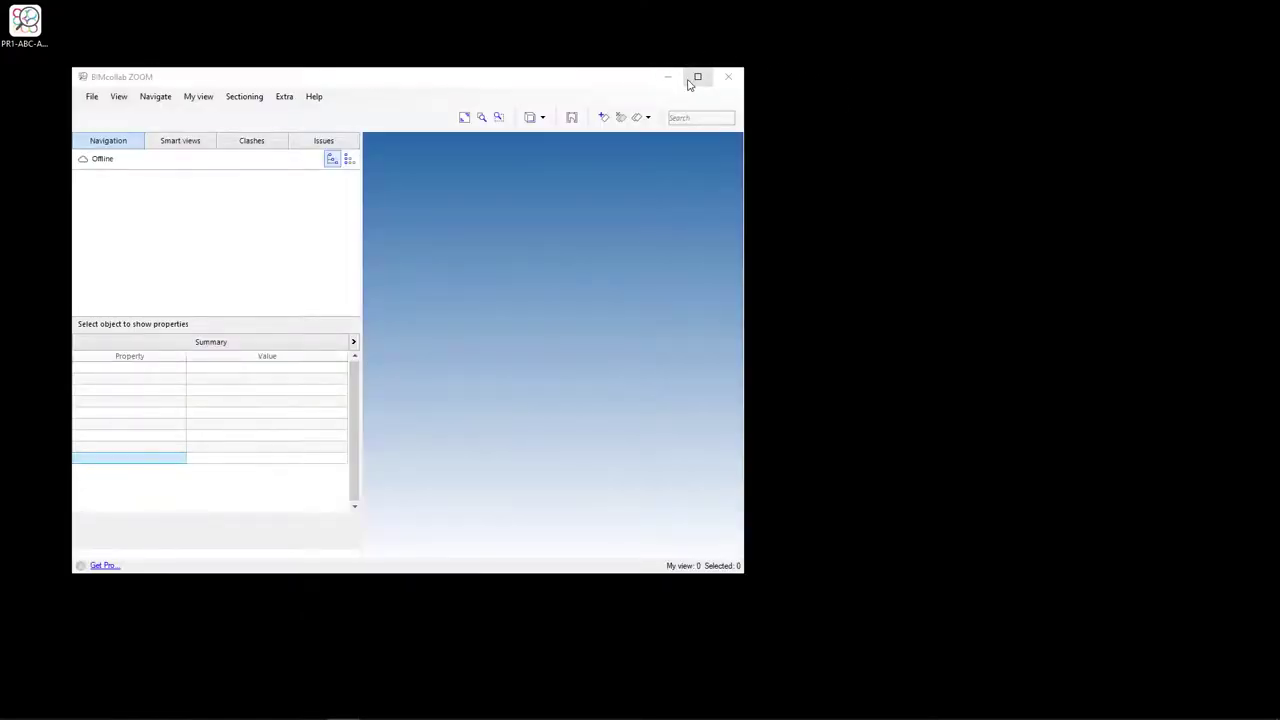
Maximize BIMcollab ZOOM and load PR1-ABC-ARQ-Z1-01-MO-0001-C-A.ifc from Escritorio, viewing the house in 3D.
{"action": "left_click", "coordinate": [695, 80]}
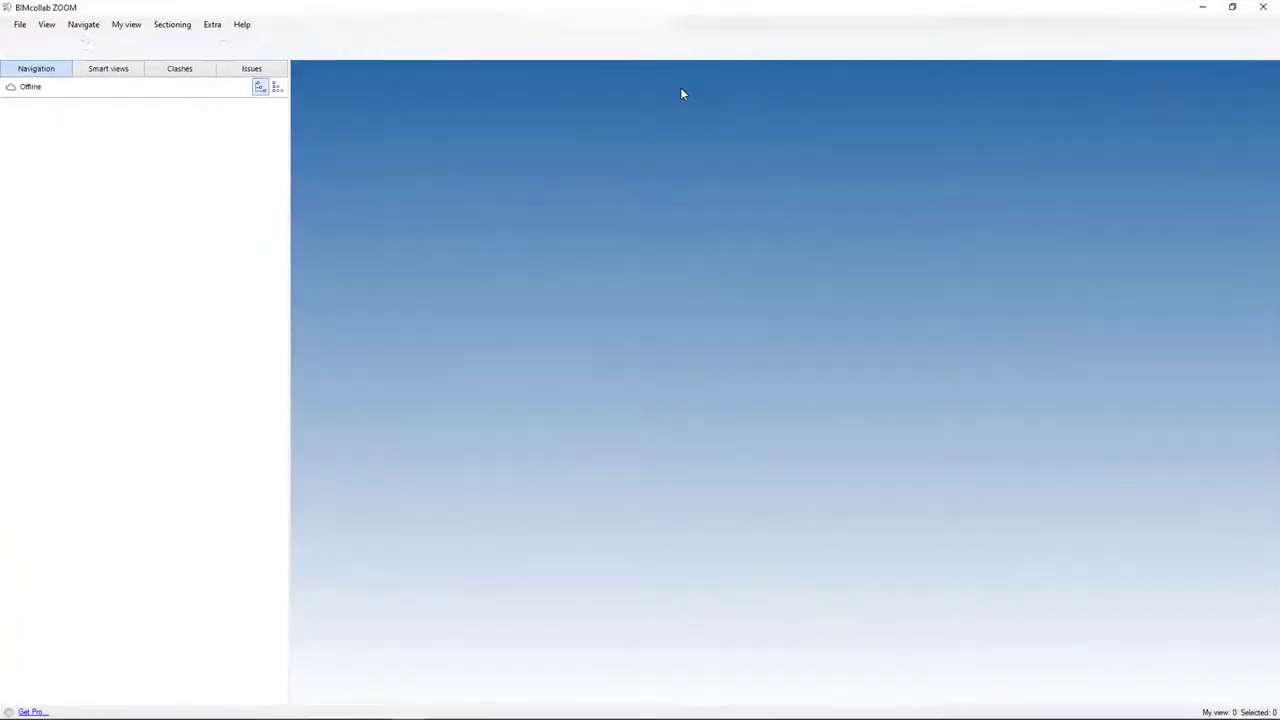
{"action": "left_click", "coordinate": [20, 25]}
{"action": "left_click", "coordinate": [40, 37]}
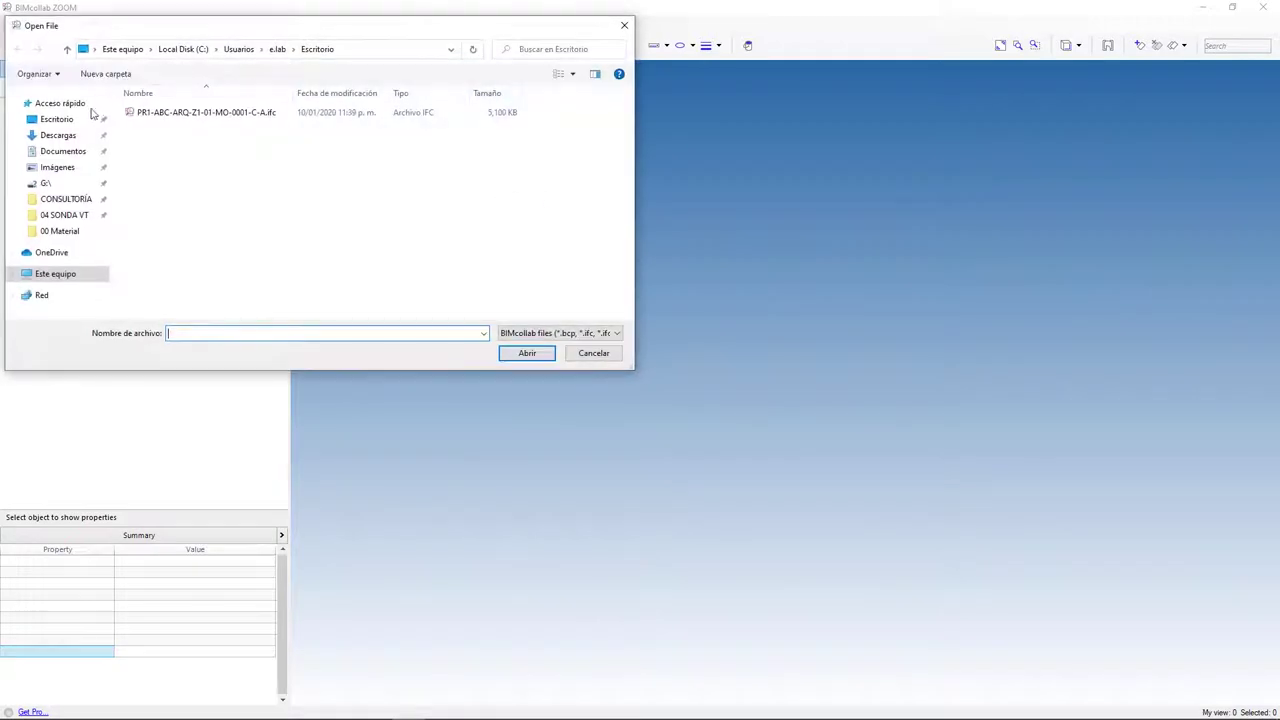
{"action": "left_click", "coordinate": [200, 112]}
{"action": "left_click", "coordinate": [527, 353]}
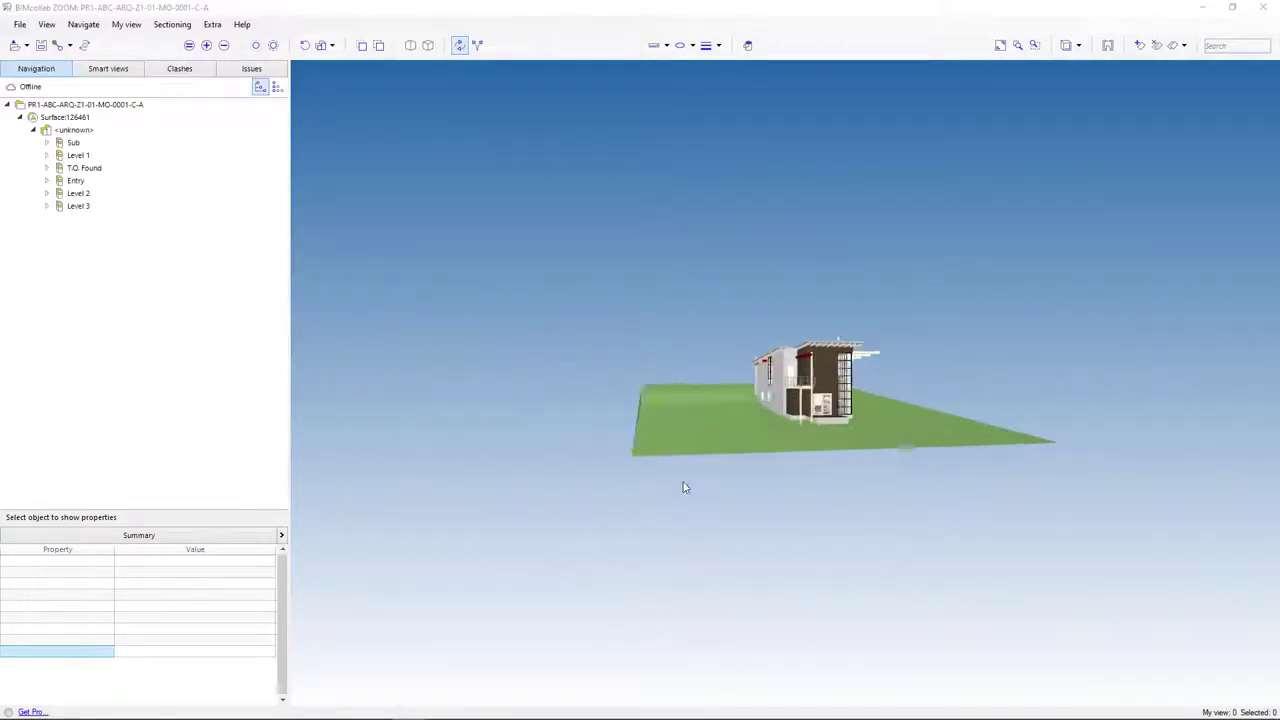
{"action": "left_click_drag", "start_coordinate": [740, 420], "coordinate": [793, 483]}
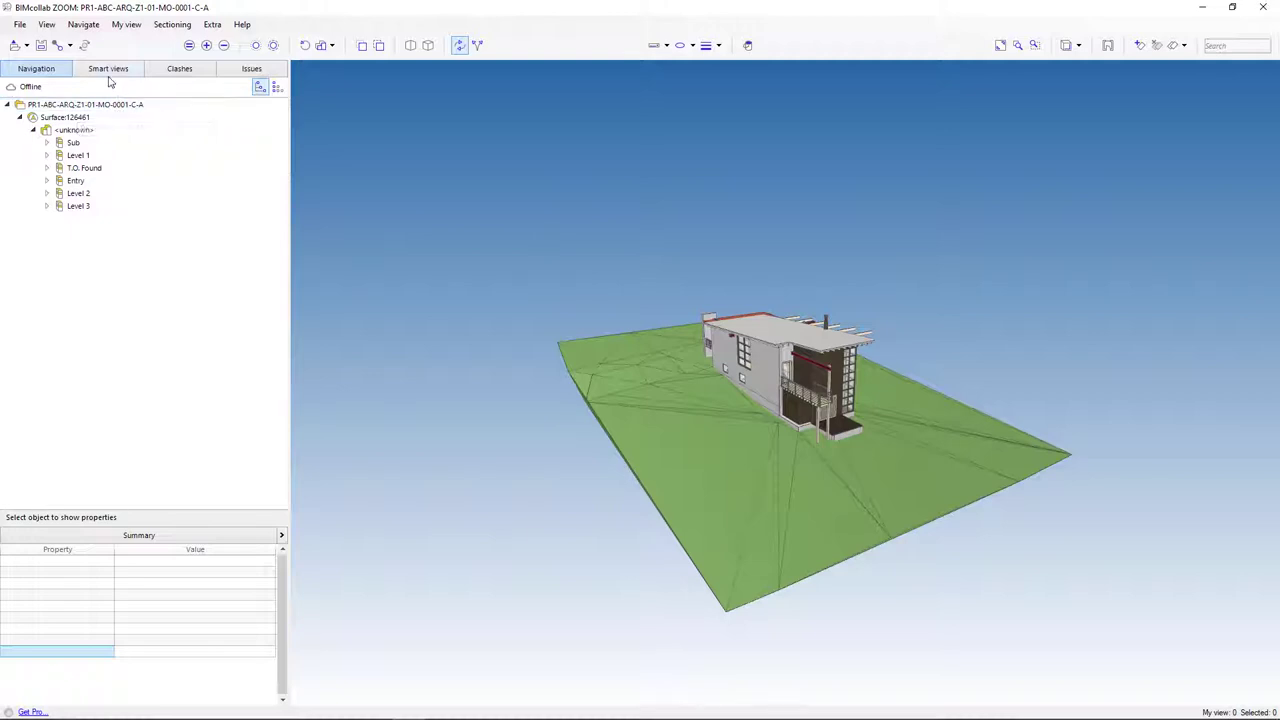
Apply the '3.1 Proyecto' smart view from the Local MEI set, turning the building green.
{"action": "left_click", "coordinate": [97, 73]}
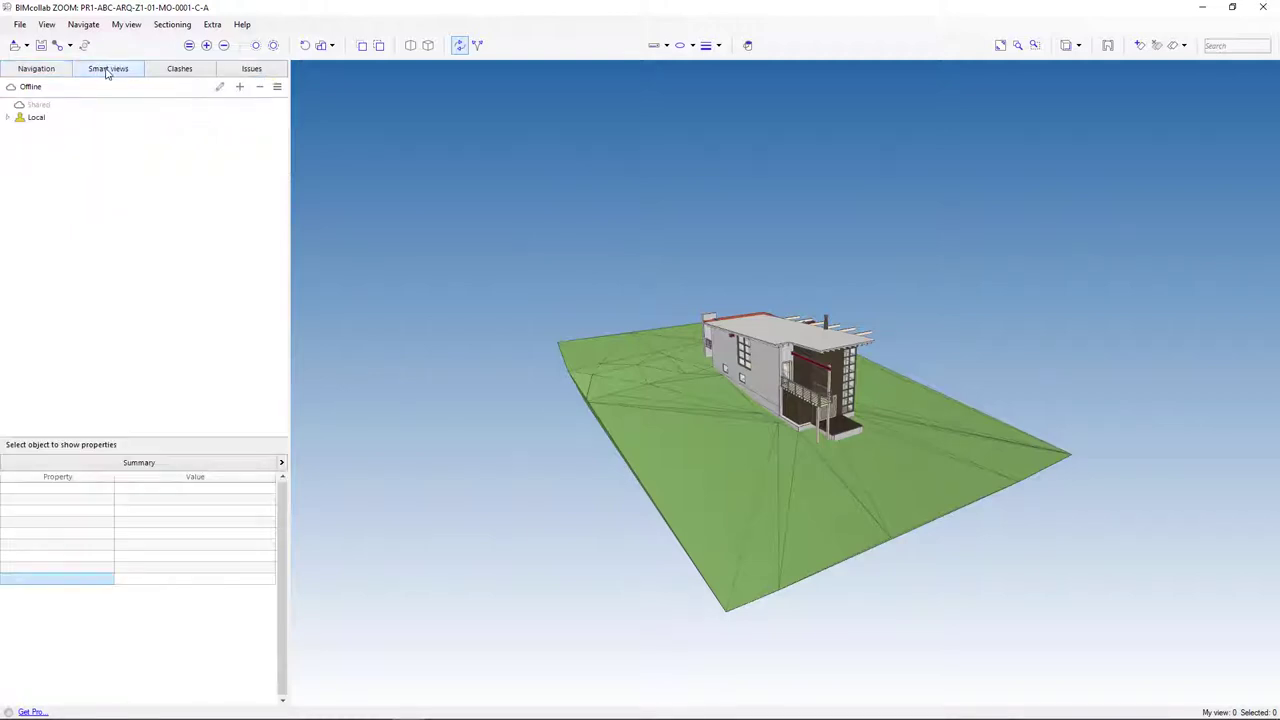
{"action": "left_click", "coordinate": [11, 119]}
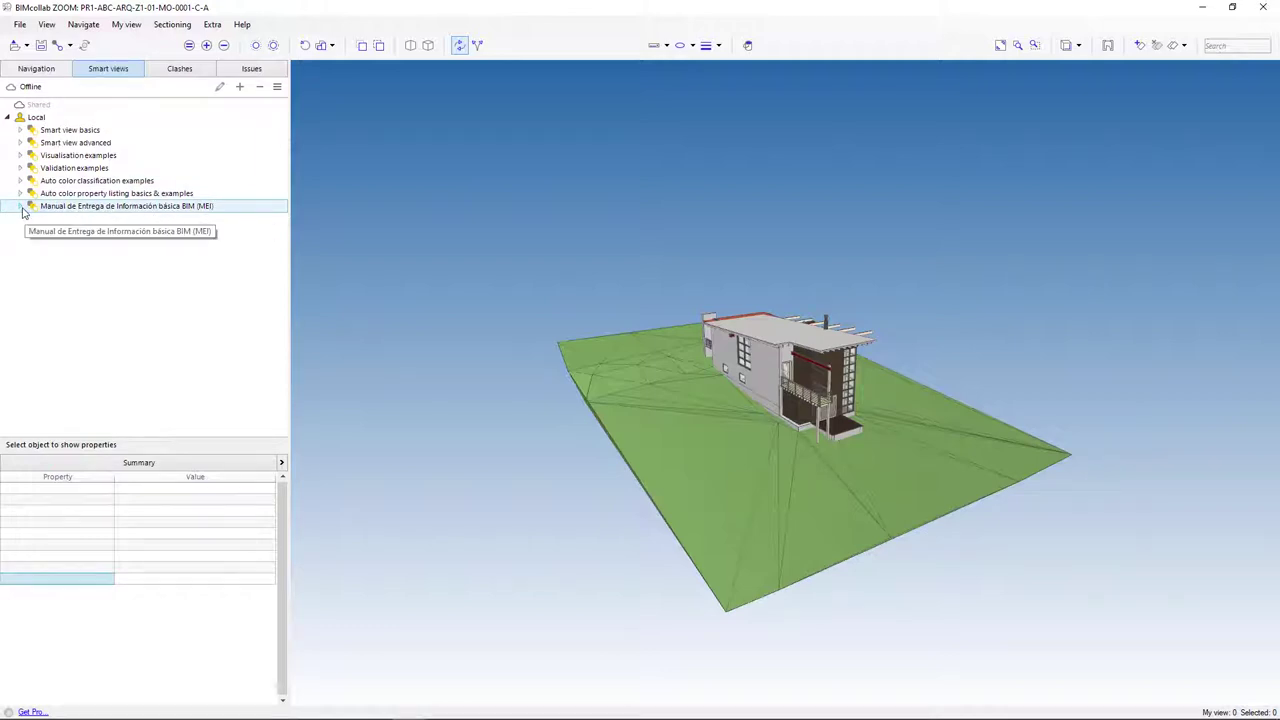
{"action": "left_click", "coordinate": [20, 206]}
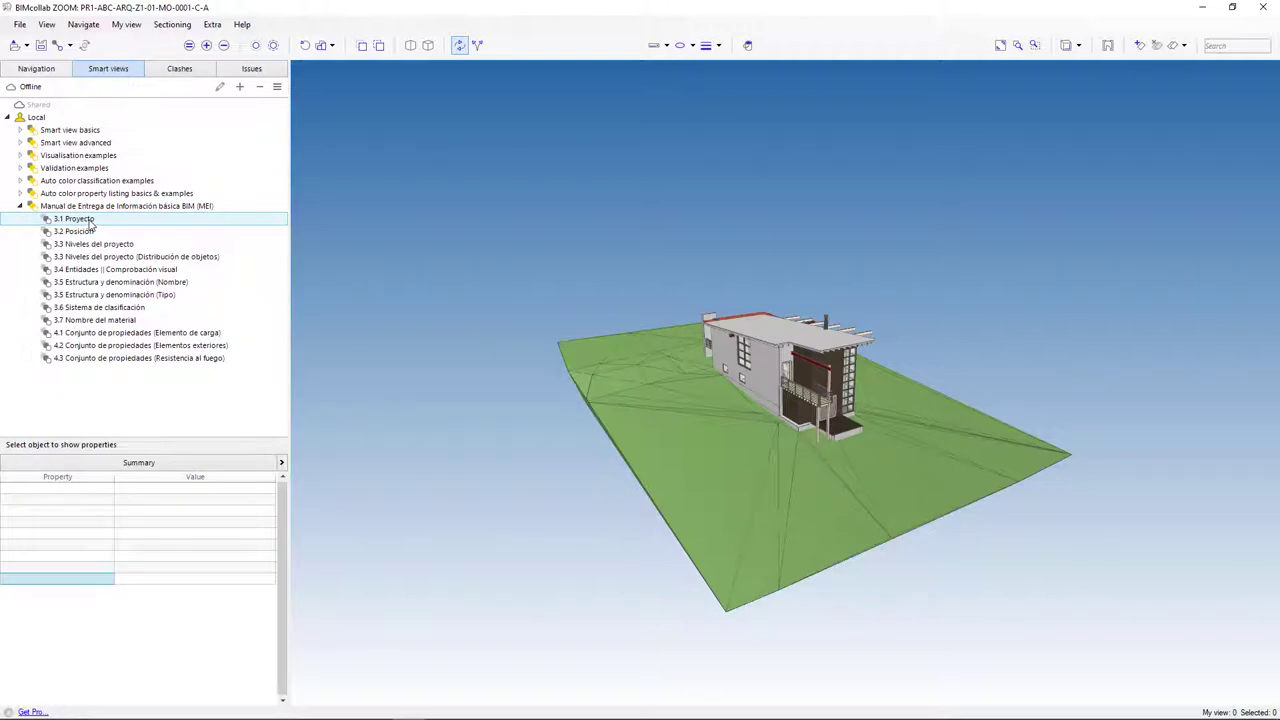
{"action": "left_click", "coordinate": [89, 224]}
{"action": "left_click_drag", "start_coordinate": [484, 234], "coordinate": [508, 274]}
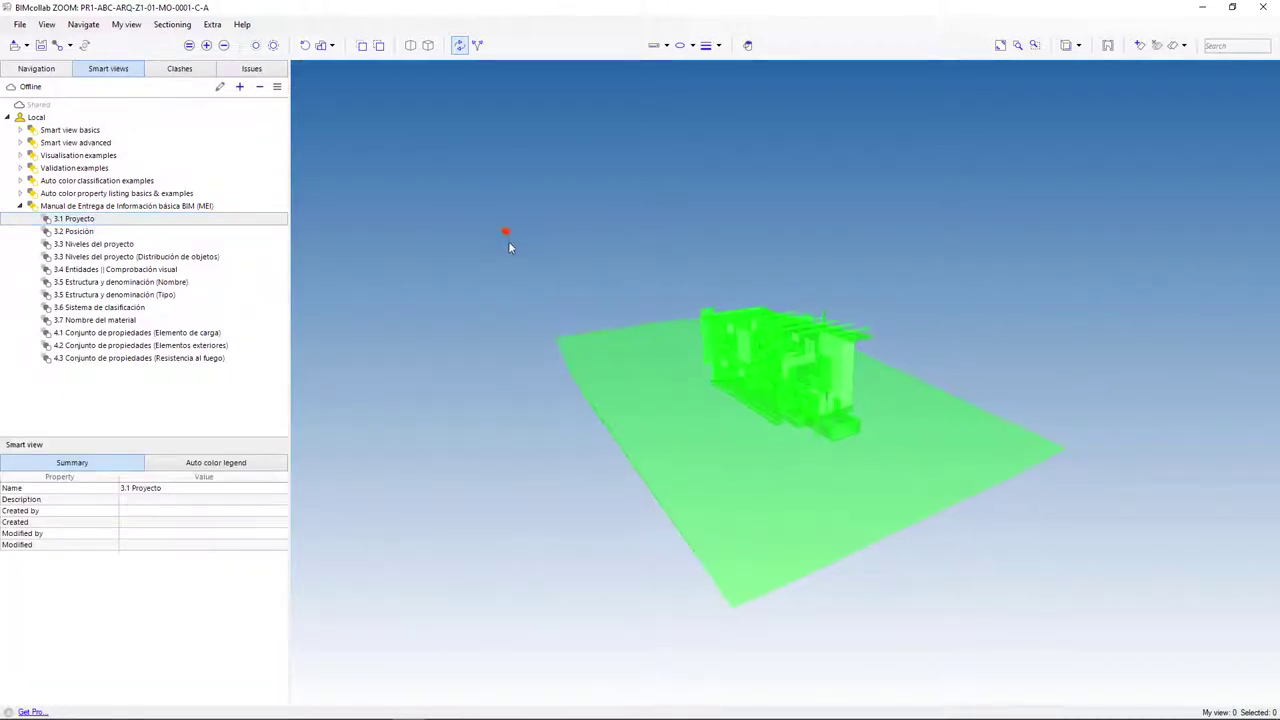
{"action": "scroll", "coordinate": [1095, 358], "scroll_direction": "up", "scroll_amount": 3}
{"action": "left_click_drag", "start_coordinate": [1097, 358], "coordinate": [997, 328]}
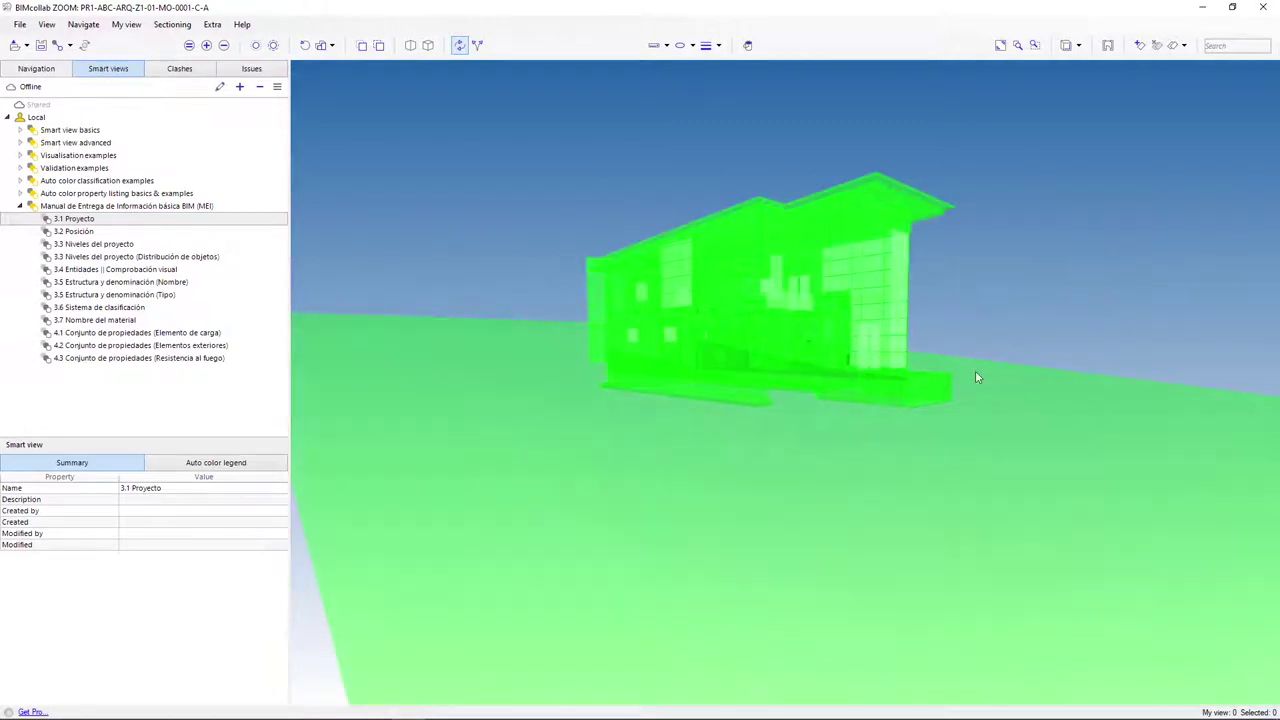
{"action": "left_click_drag", "start_coordinate": [1101, 328], "coordinate": [1105, 356]}
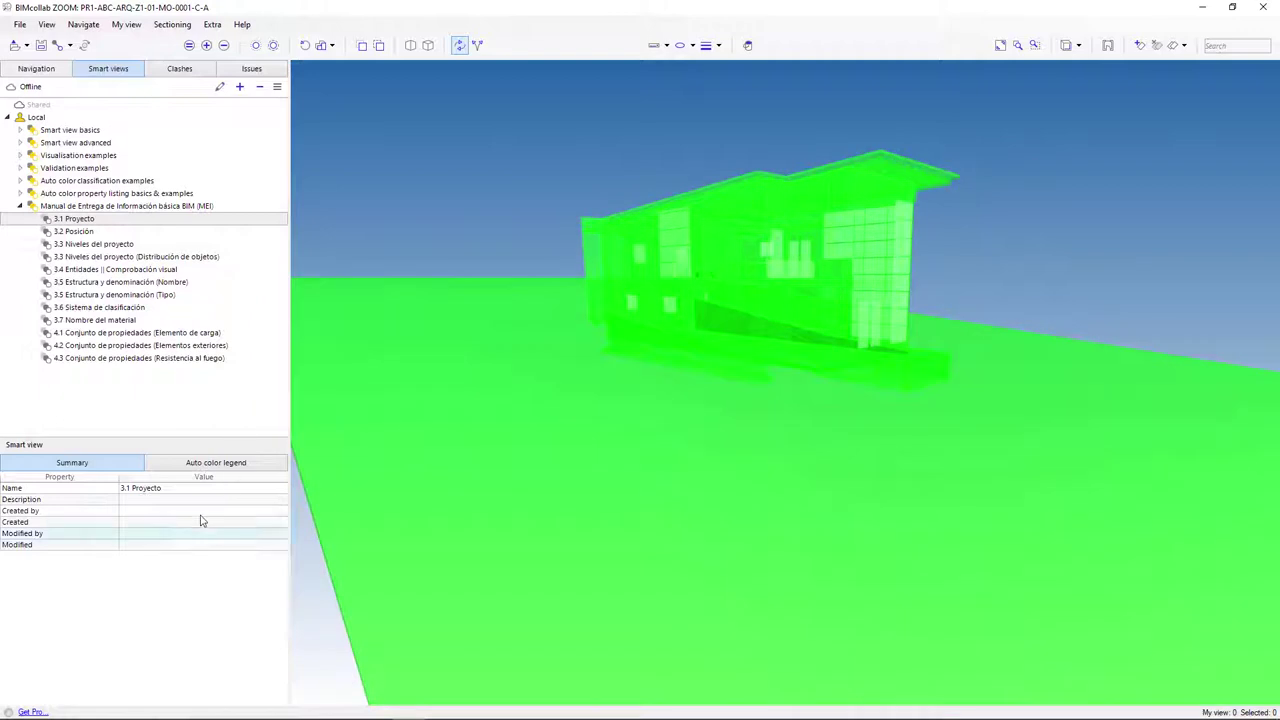
Review and save the 3.1 Proyecto rules, then return to the Navigation model tree.
{"action": "right_click", "coordinate": [92, 228]}
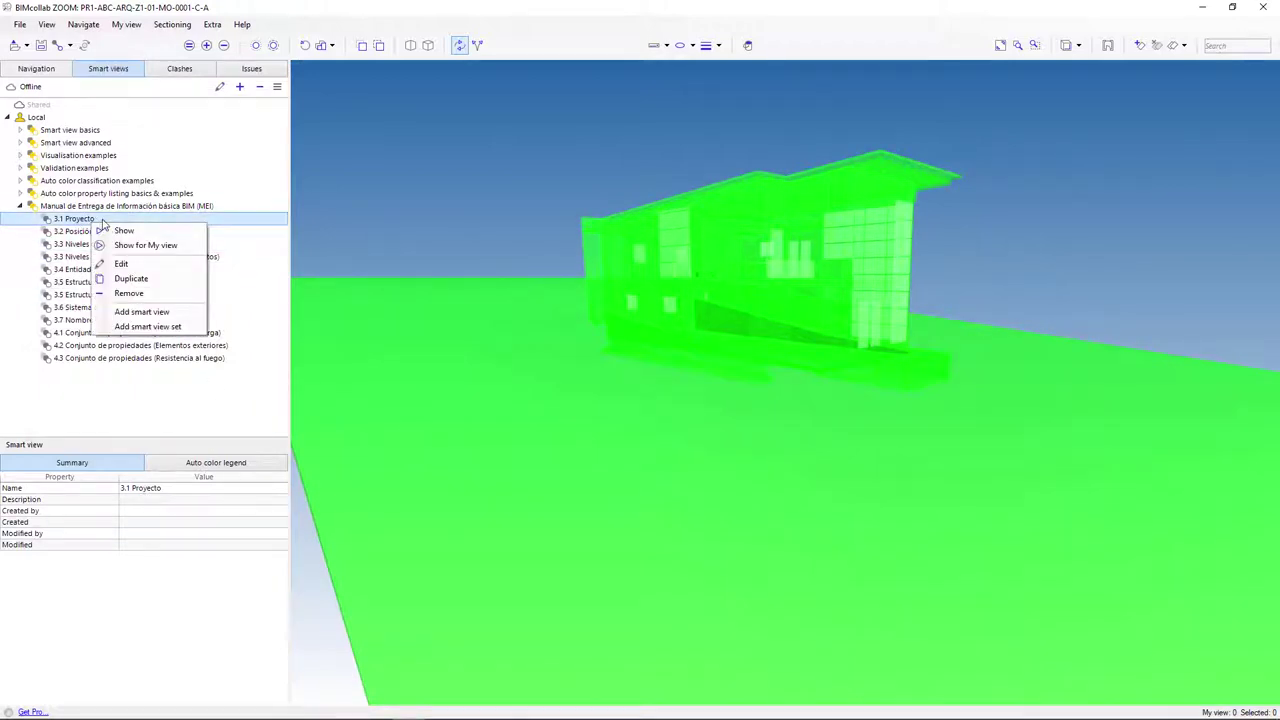
{"action": "left_click", "coordinate": [122, 264]}
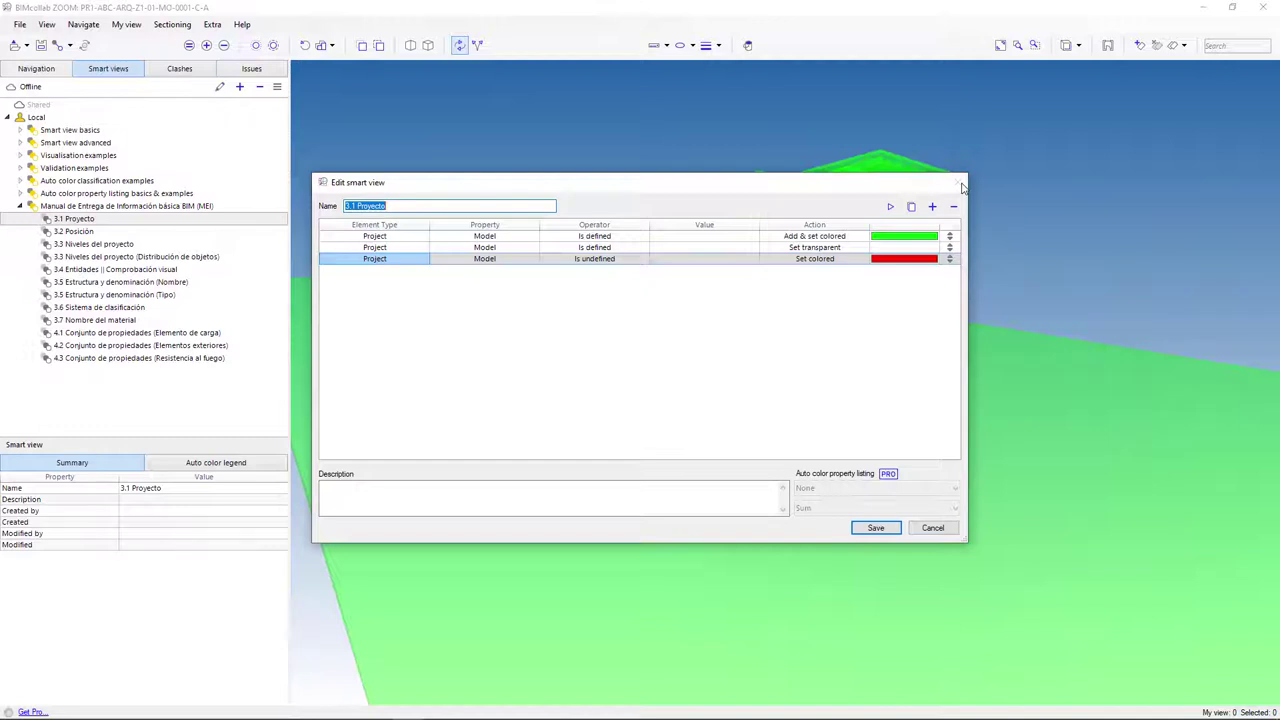
{"action": "left_click", "coordinate": [877, 527]}
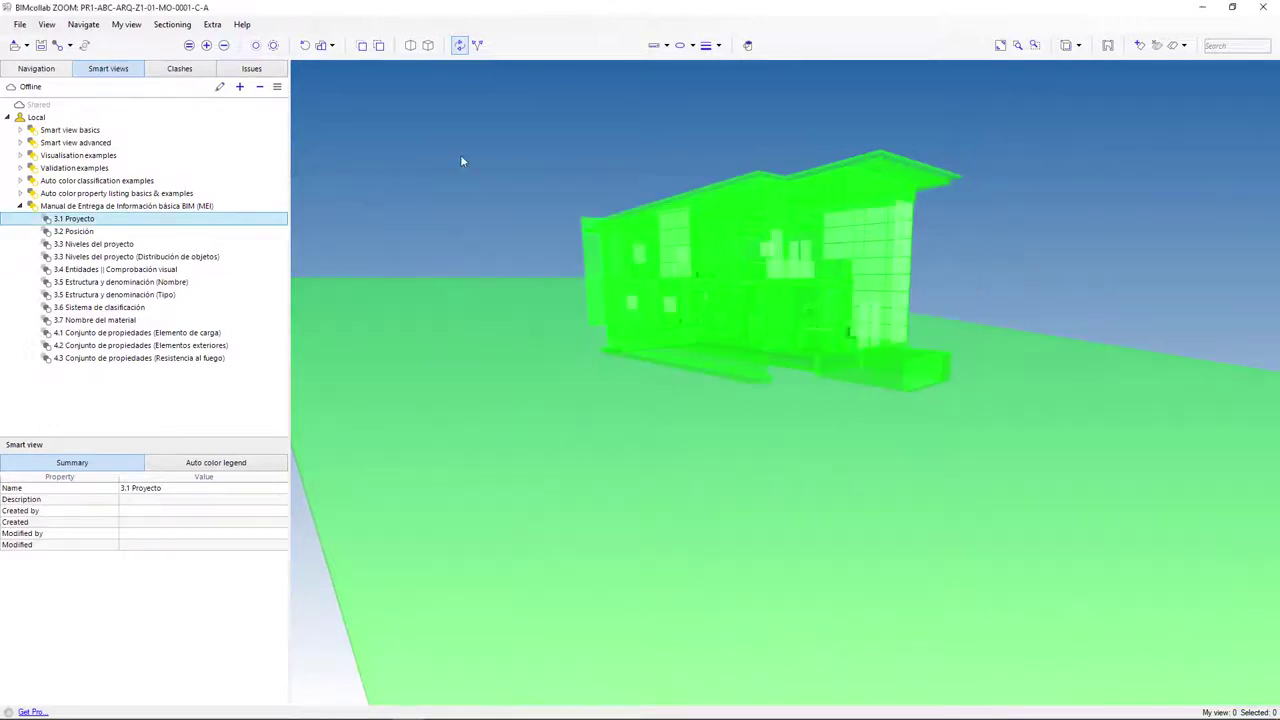
{"action": "left_click", "coordinate": [22, 73]}
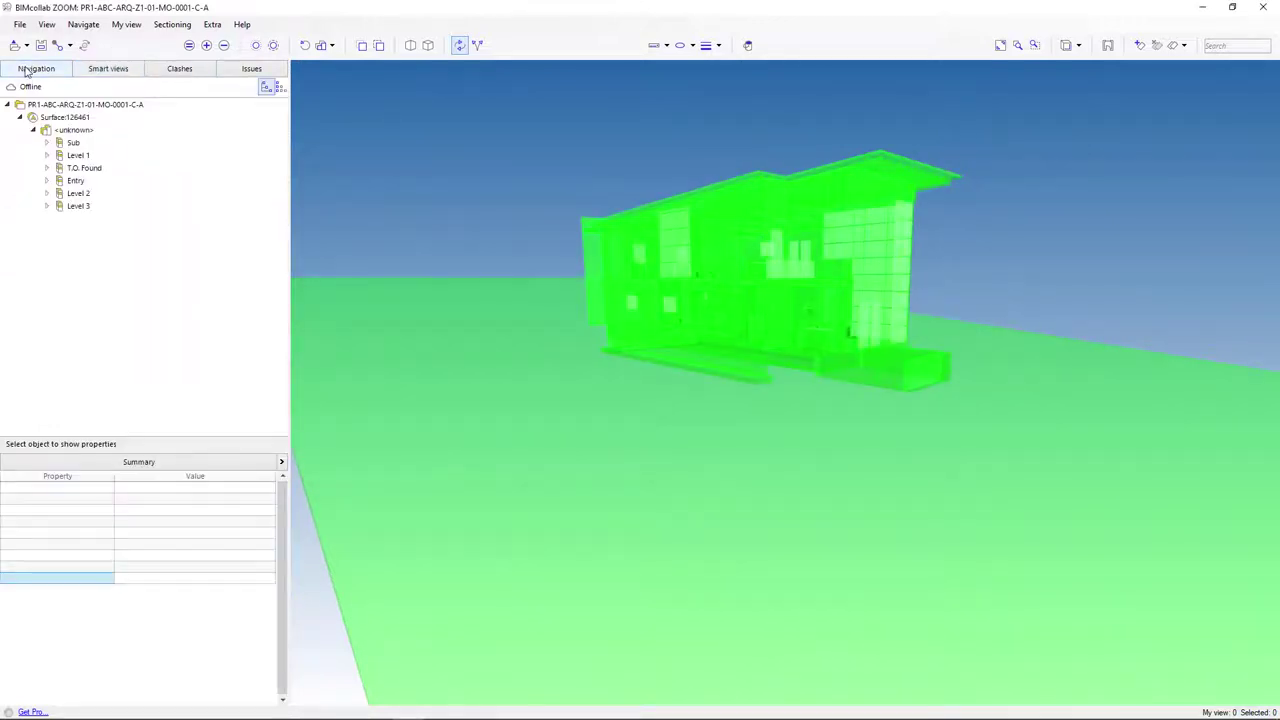
Show the root model's Project properties: model PR1-ABC-ARQ-Z1-01-MO-0001-C-A, phase AnteProyecto.
{"action": "left_click", "coordinate": [100, 106]}
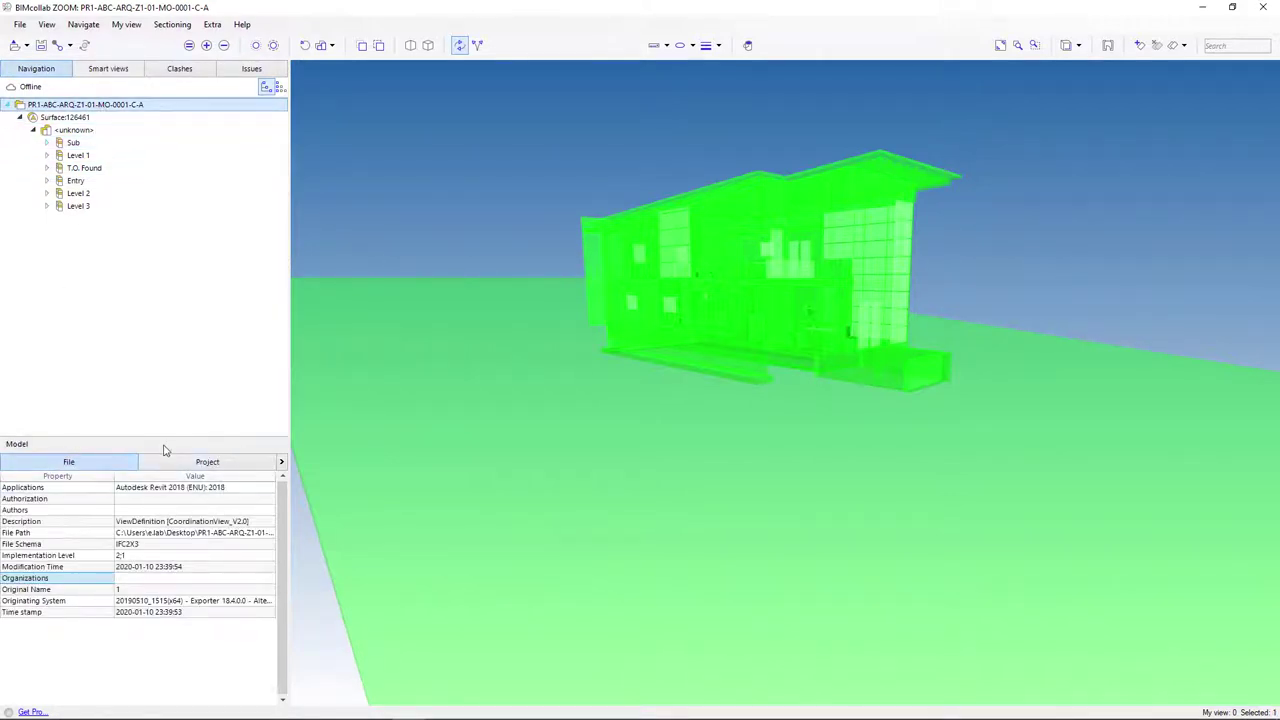
{"action": "left_click", "coordinate": [217, 463]}
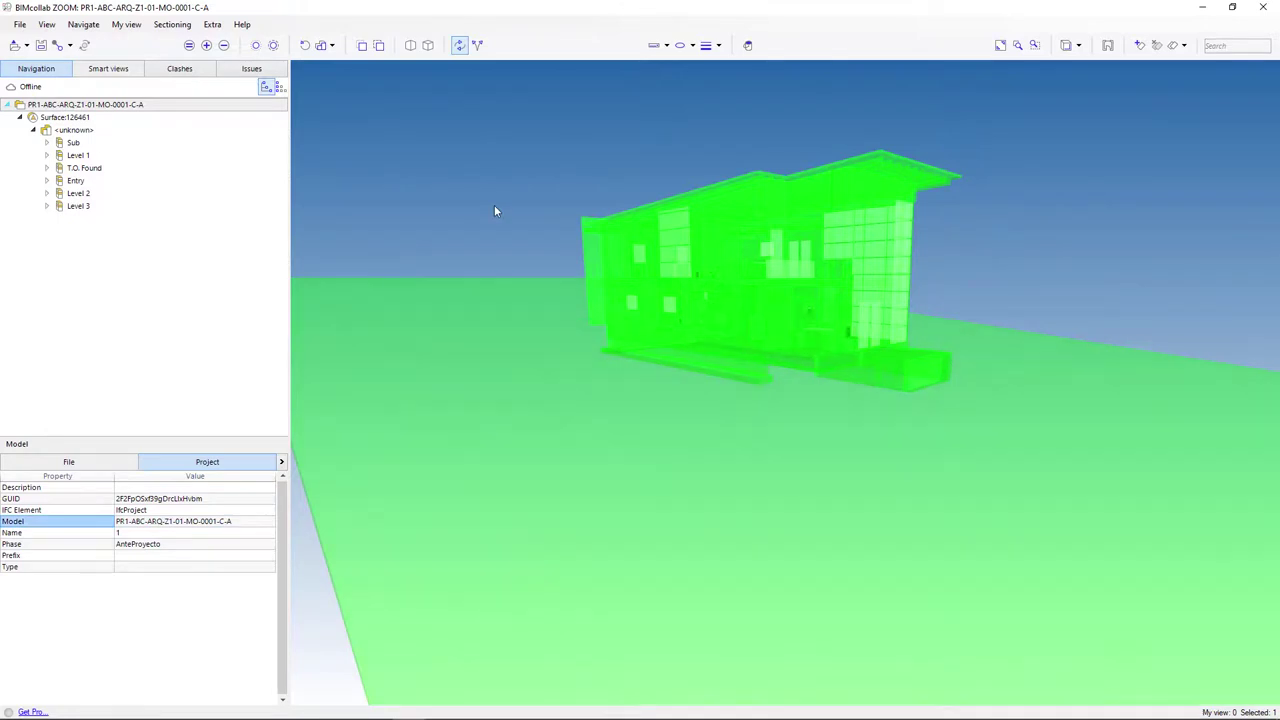
{"action": "left_click_drag", "start_coordinate": [494, 210], "coordinate": [480, 246]}
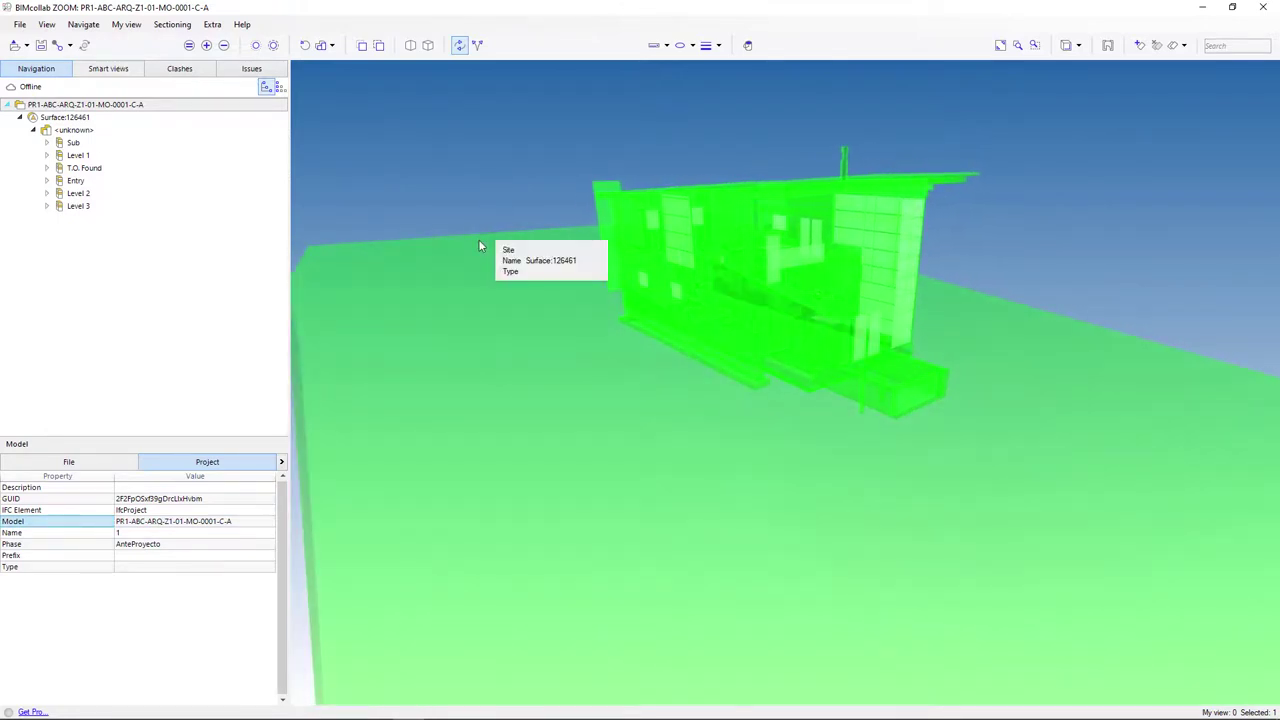